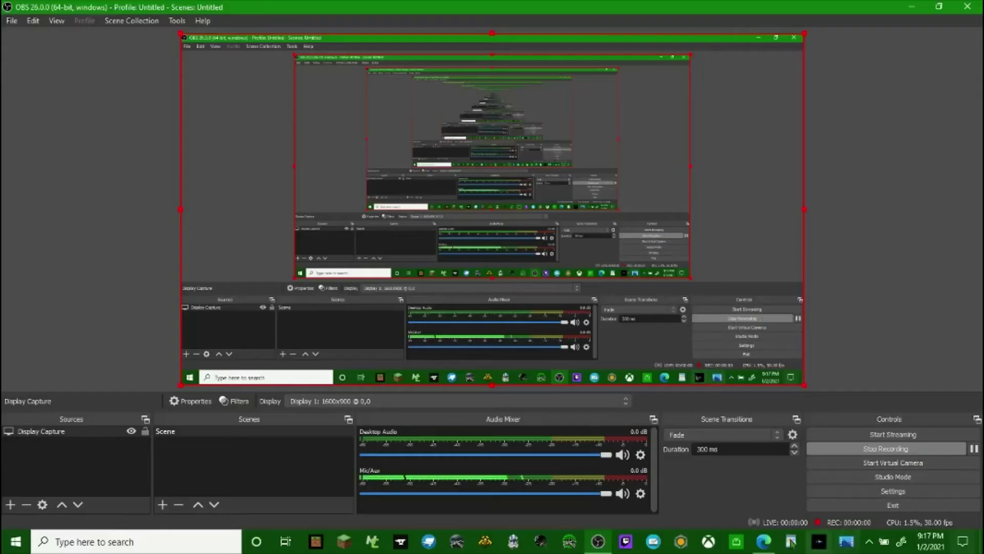
key("alt+Tab")
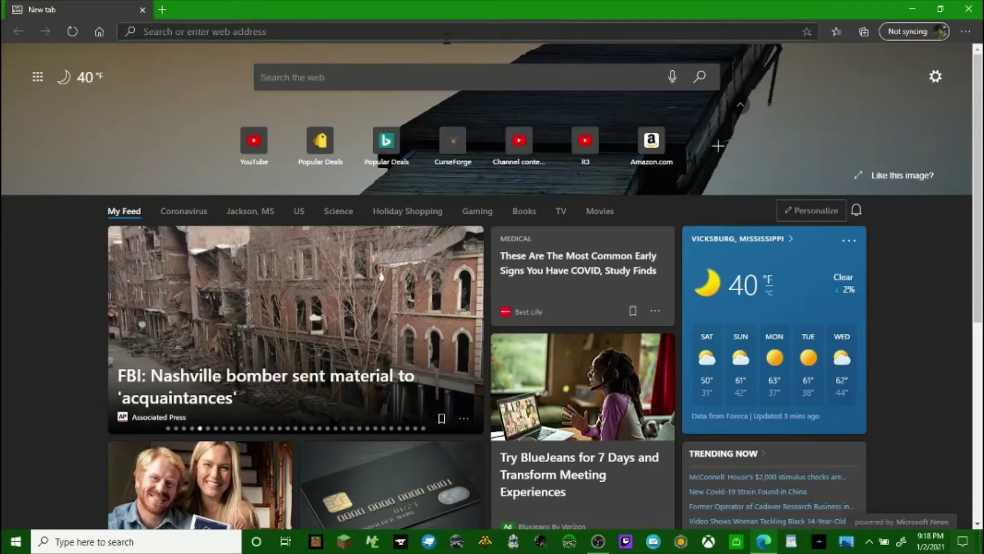
left_click(310, 32)
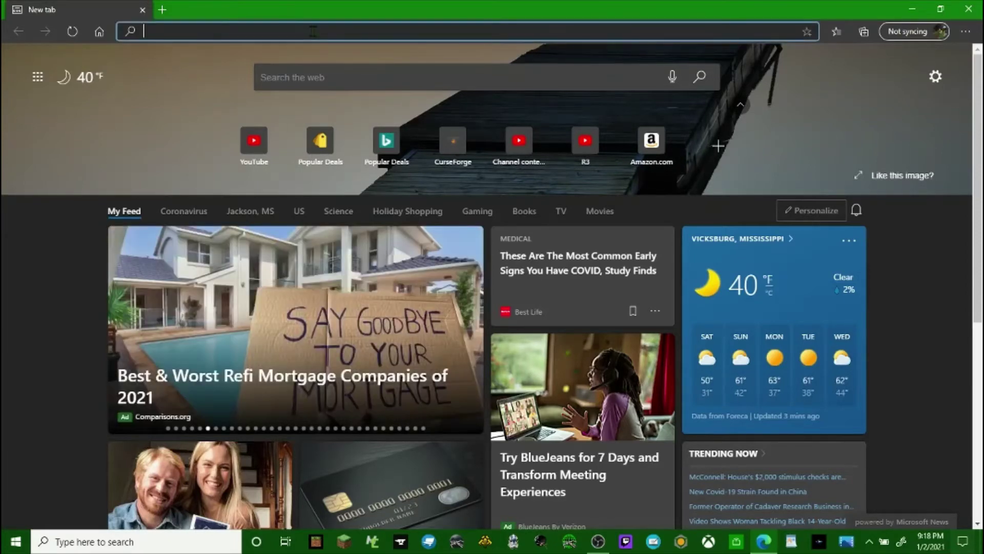
type("https://blockbench.net/")
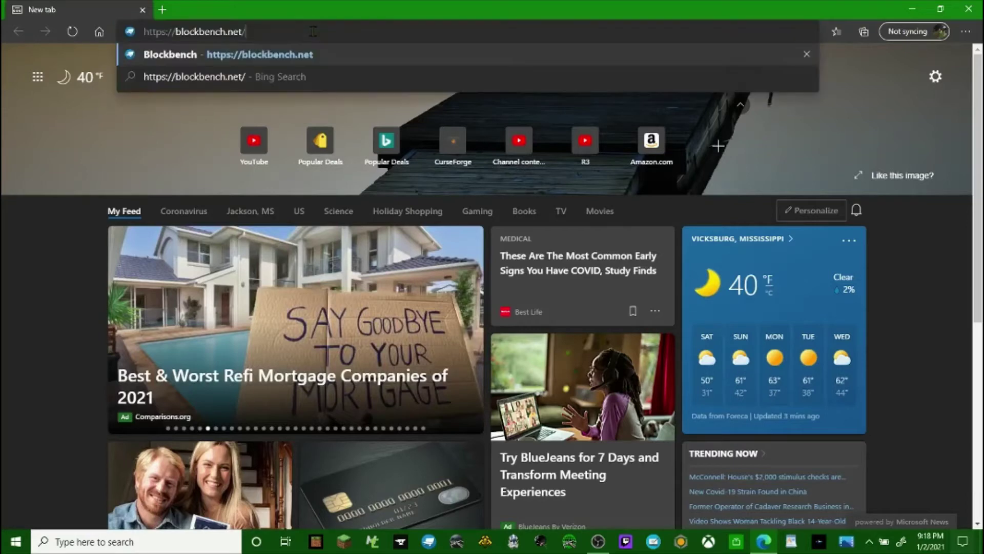
left_click(313, 55)
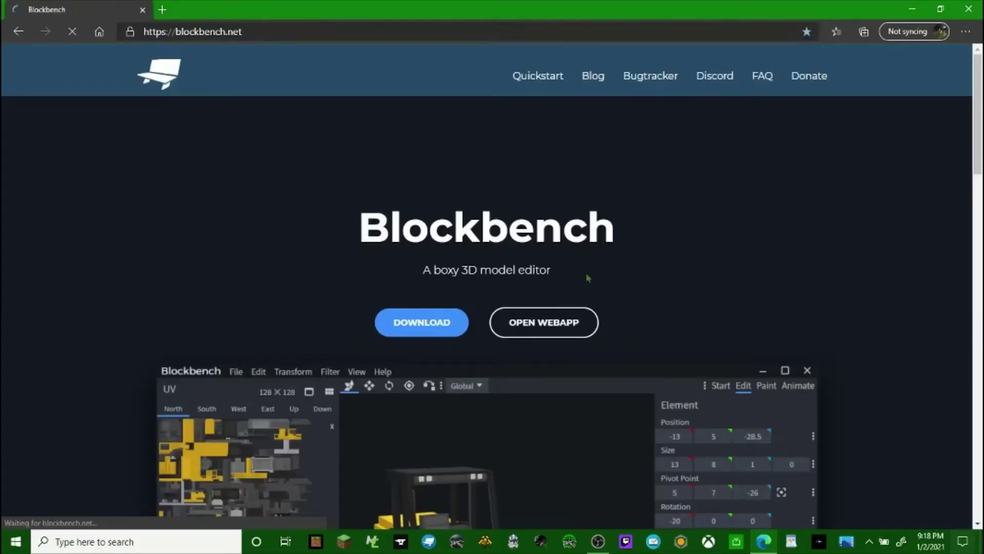
Examine the Blockbench homepage, including the editor preview, the Made in Blockbench showcase and the download and web app options.
scroll(537, 249, "down", 10)
scroll(525, 226, "up", 3)
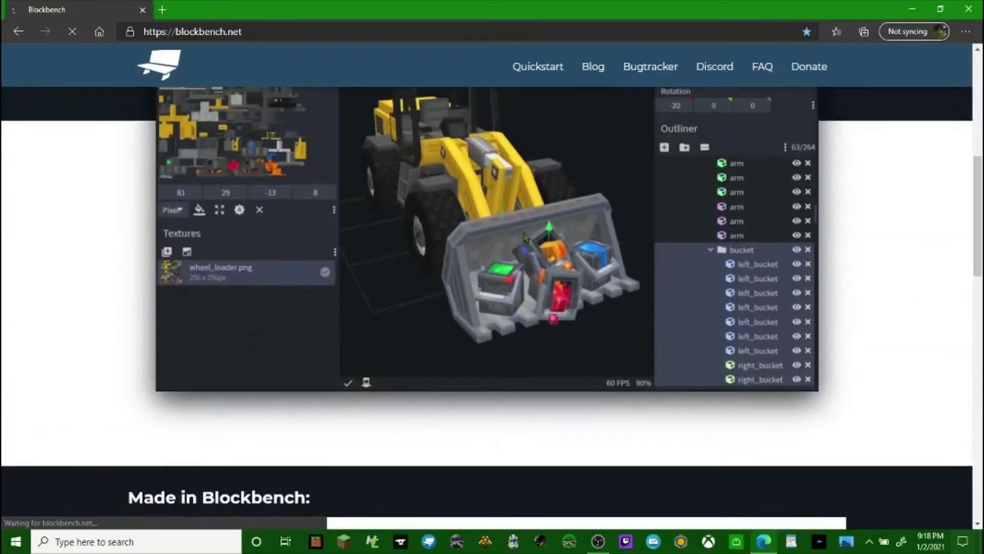
scroll(483, 219, "up", 2)
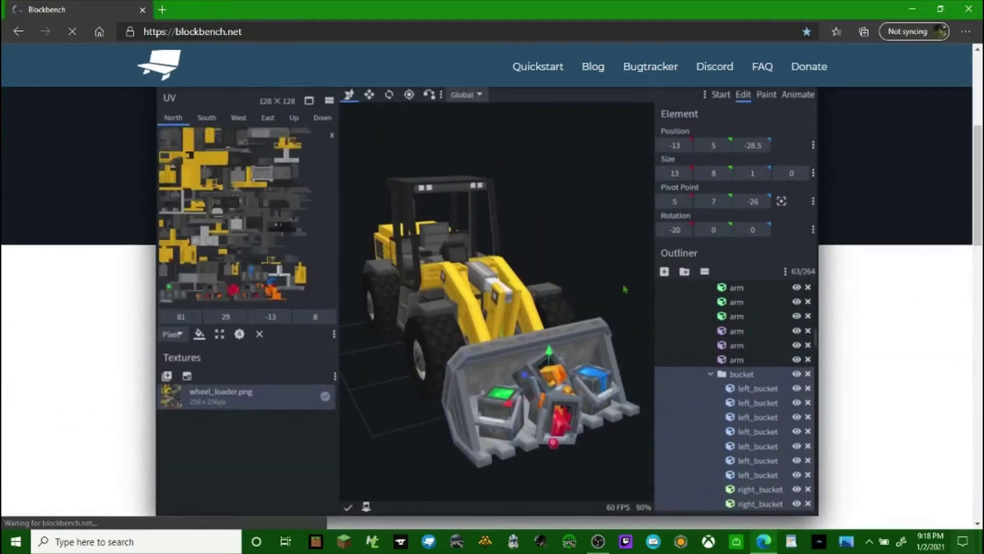
scroll(361, 321, "up", 1)
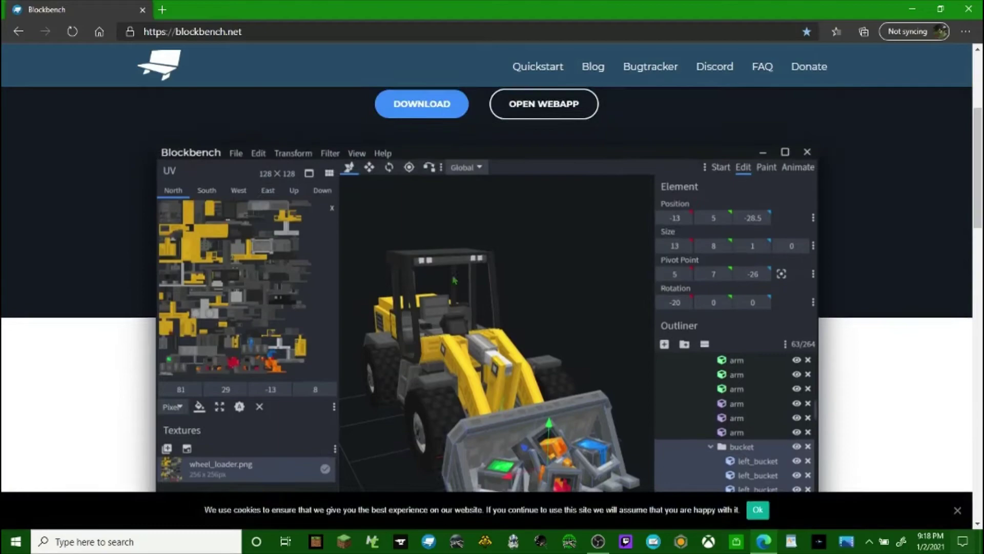
scroll(492, 312, "down", 10)
scroll(514, 317, "down", 10)
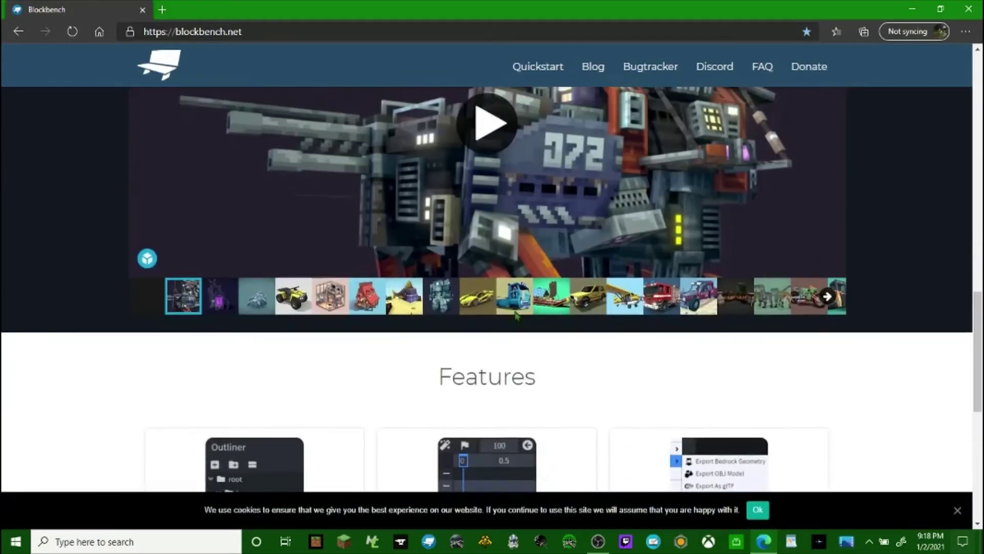
scroll(262, 292, "up", 5)
scroll(262, 292, "up", 5)
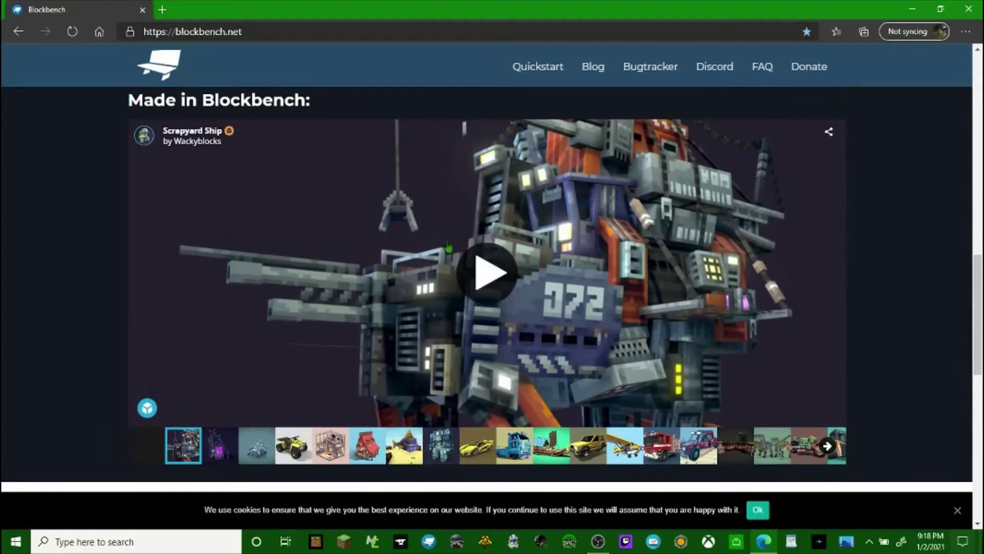
scroll(381, 223, "up", 5)
scroll(380, 223, "up", 3)
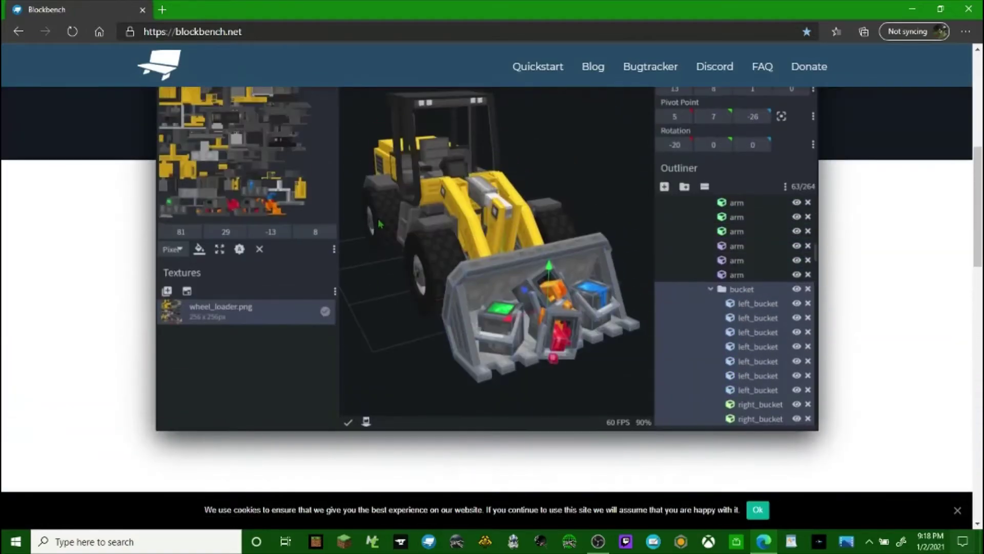
scroll(372, 197, "up", 5)
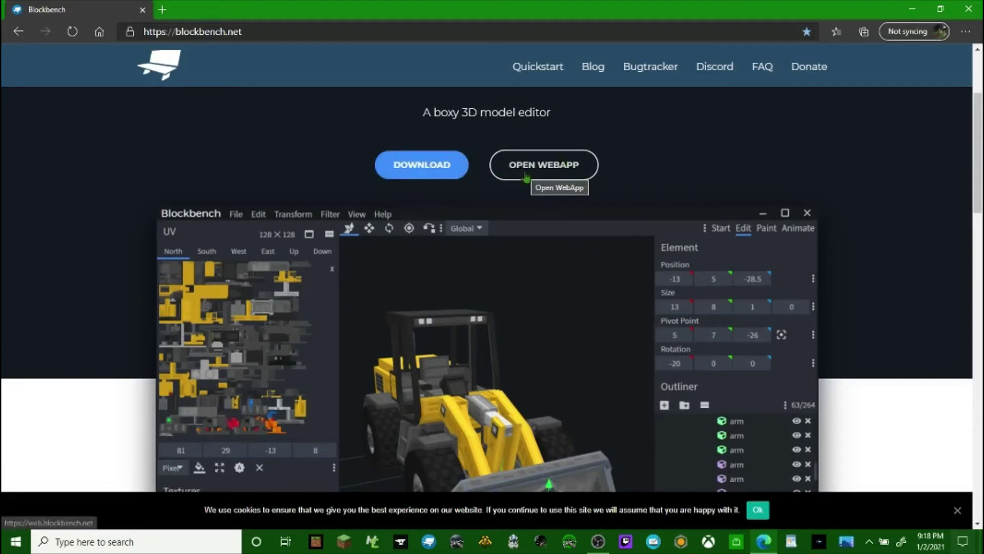
scroll(358, 278, "down", 1)
right_click(392, 221)
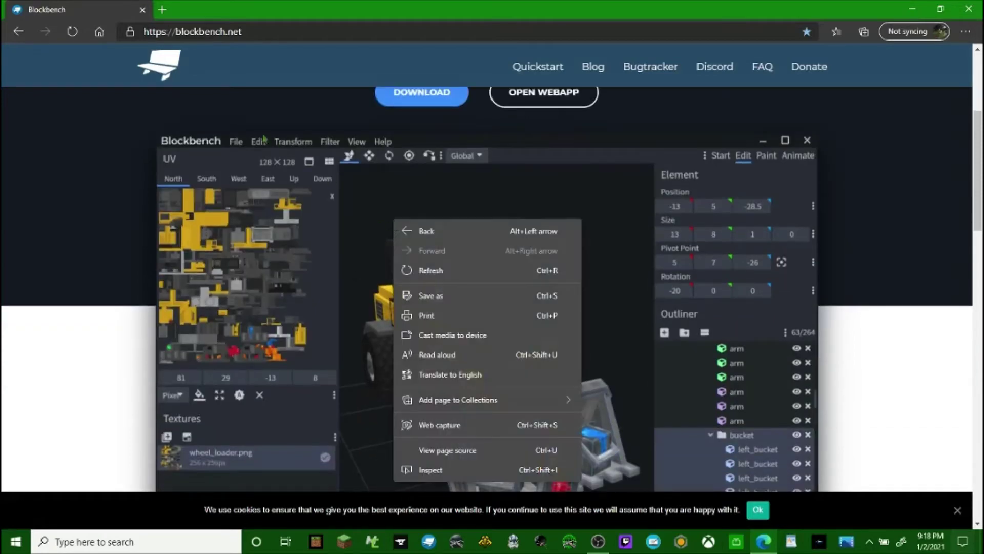
left_click(236, 116)
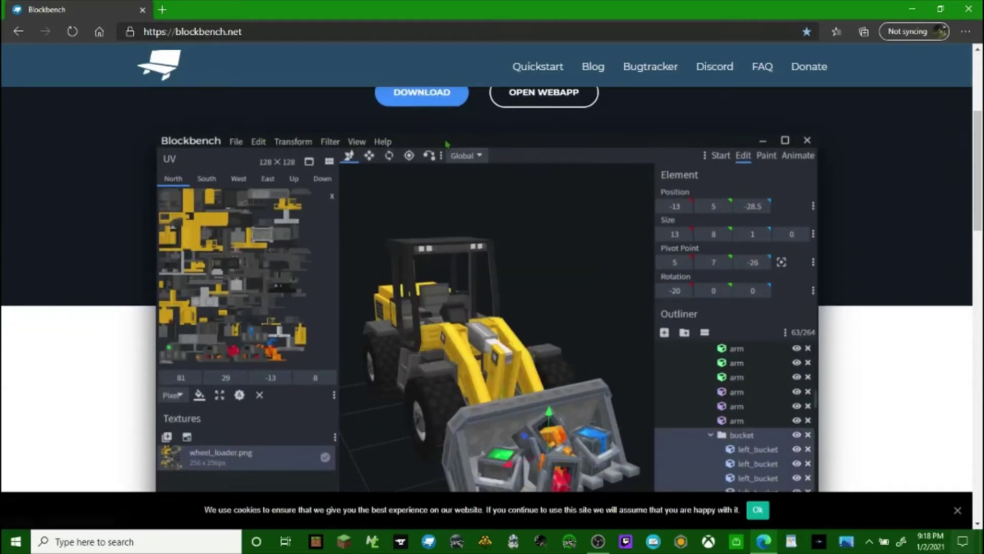
scroll(448, 143, "up", 2)
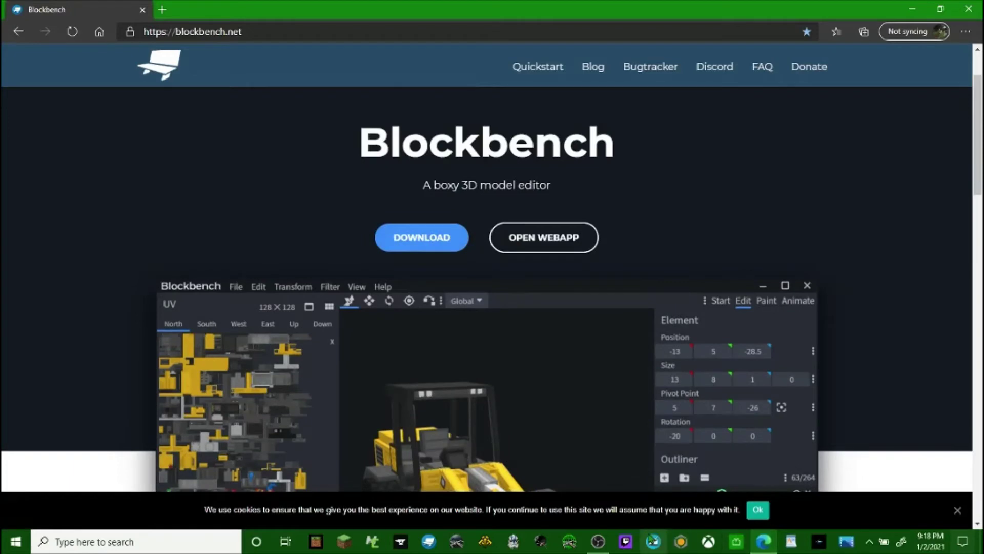
Switch to the Blockbench desktop app and create a new skin with the Steve model, 16x resolution and Pose enabled.
left_click(437, 541)
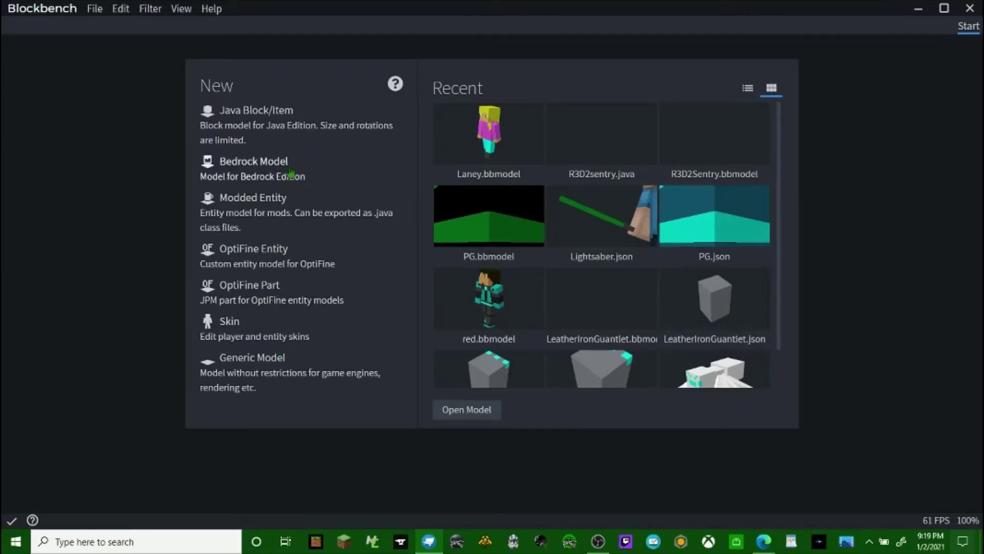
left_click(244, 343)
left_click(466, 103)
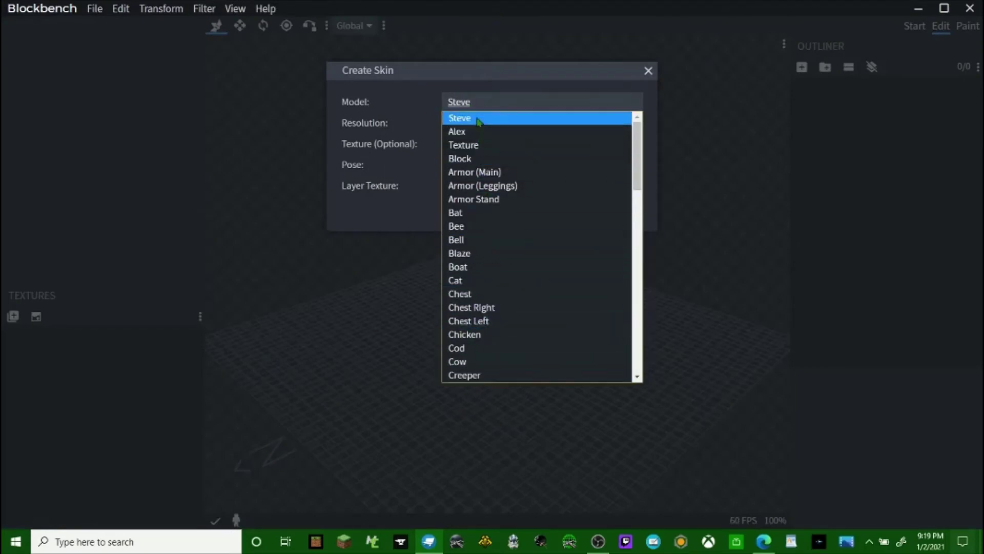
left_click(479, 118)
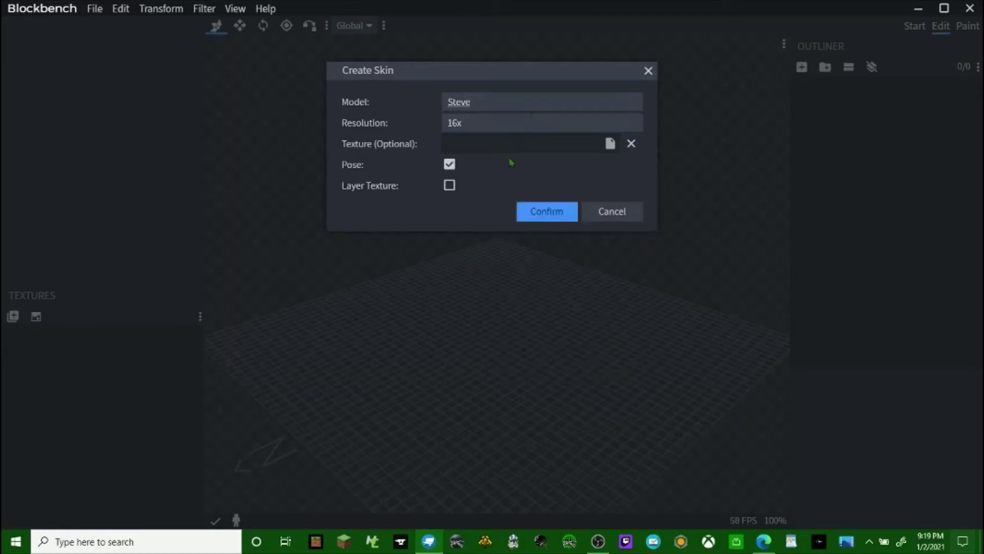
left_click(470, 125)
left_click(465, 141)
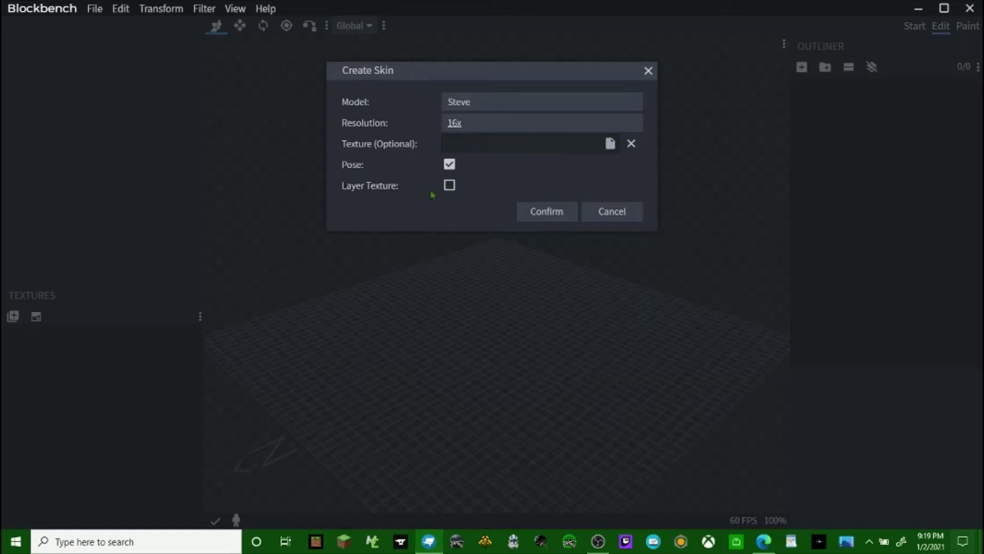
left_click(541, 215)
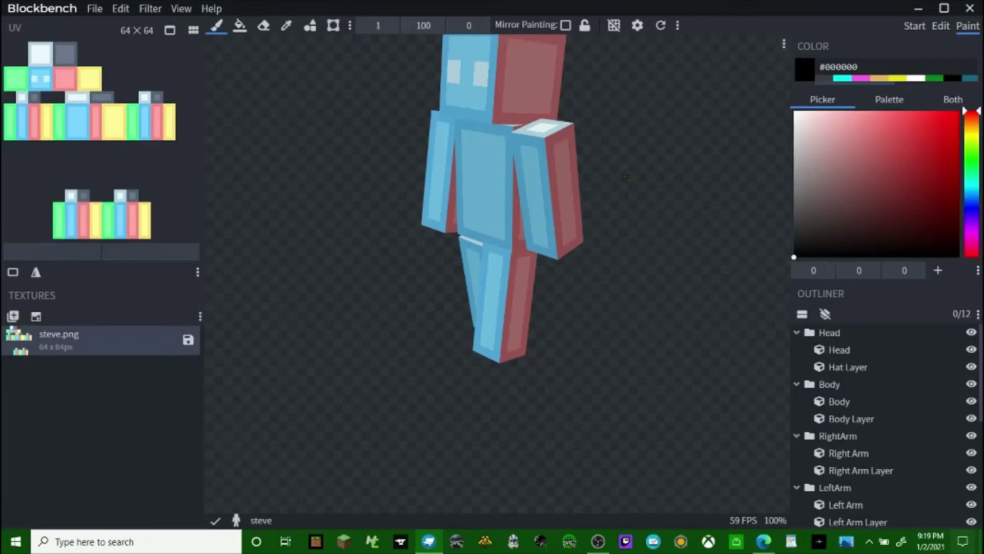
Paint both eyes on the front of the head's hat layer in cyan #00fff3.
left_click_drag(626, 177, 657, 162)
left_click_drag(638, 117, 595, 133)
right_click_drag(595, 134, 587, 155)
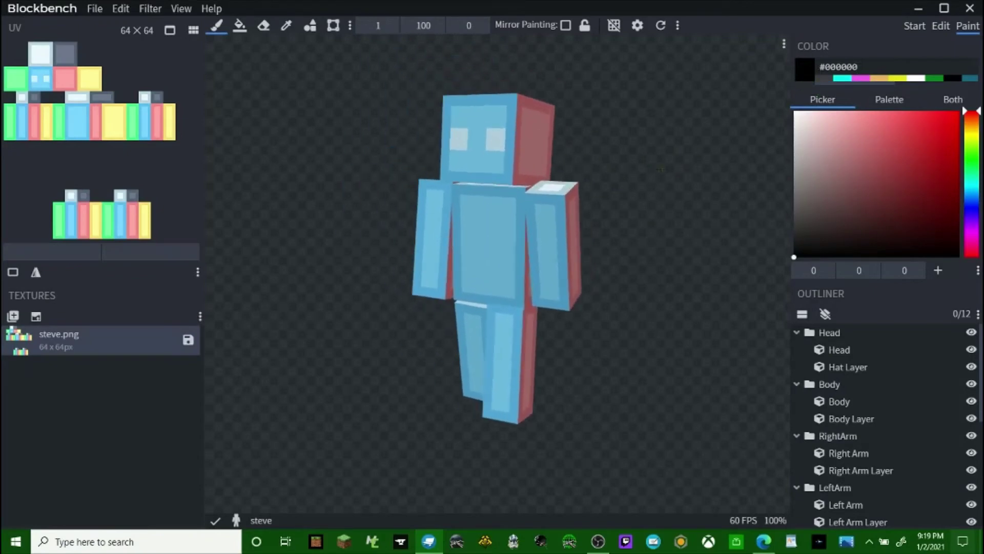
left_click_drag(661, 170, 692, 162)
left_click(839, 79)
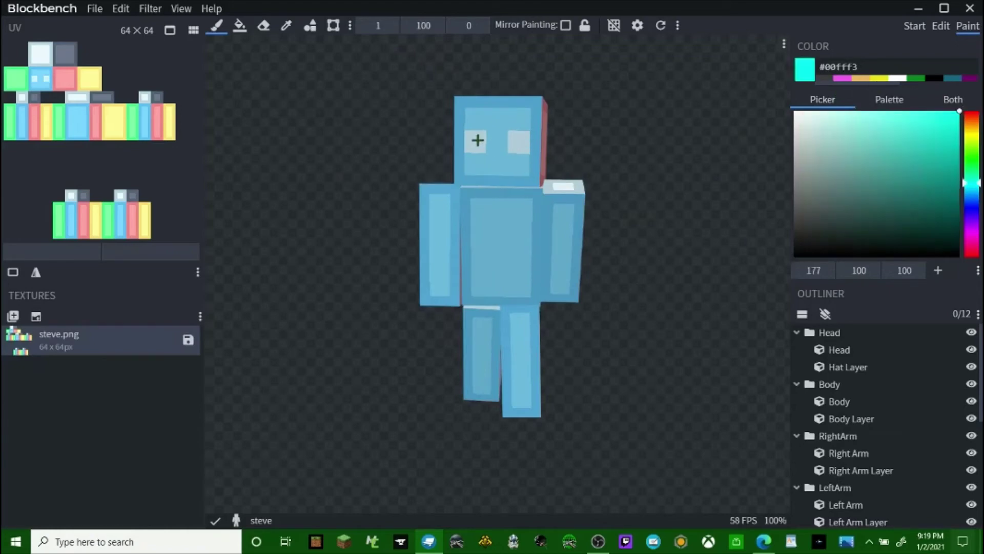
mouse_move(472, 137)
left_mouse_down()
mouse_move(476, 148)
mouse_move(524, 142)
left_mouse_up()
Select the Hat Layer and toggle its visibility repeatedly to compare the head with and without the painted eyes, leaving it shown.
left_click_drag(669, 169, 815, 415)
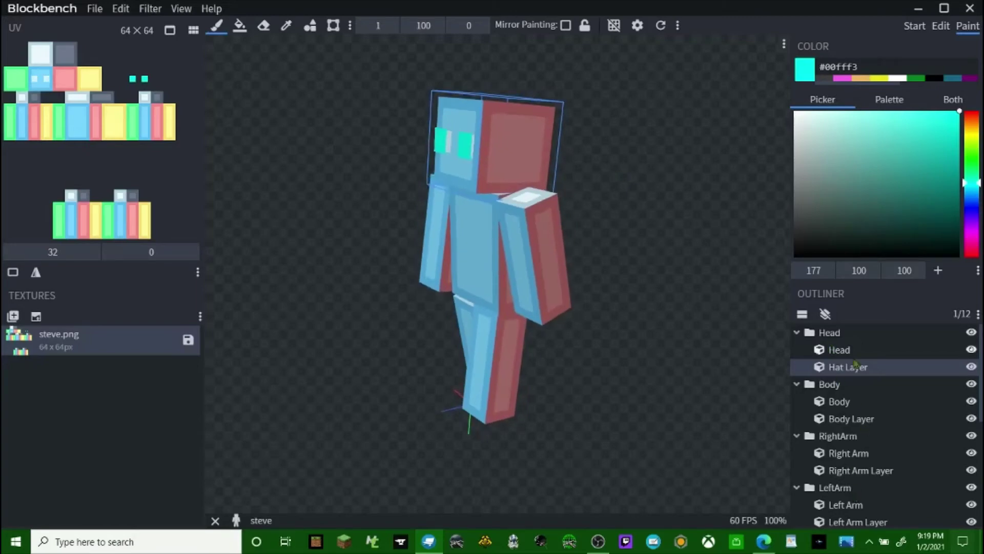
left_click(972, 366)
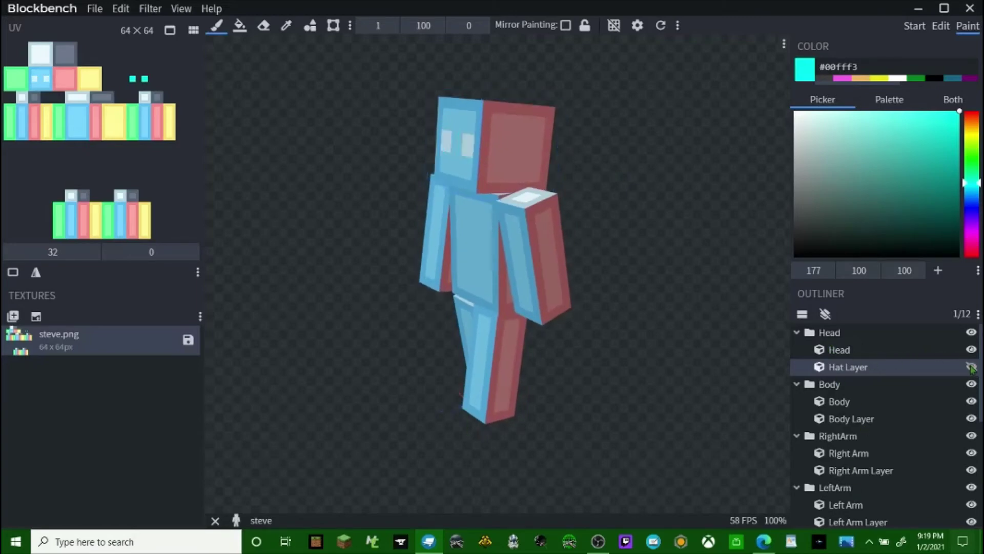
left_click(972, 366)
left_click(971, 366)
left_click(971, 366)
left_click(972, 366)
left_click(972, 367)
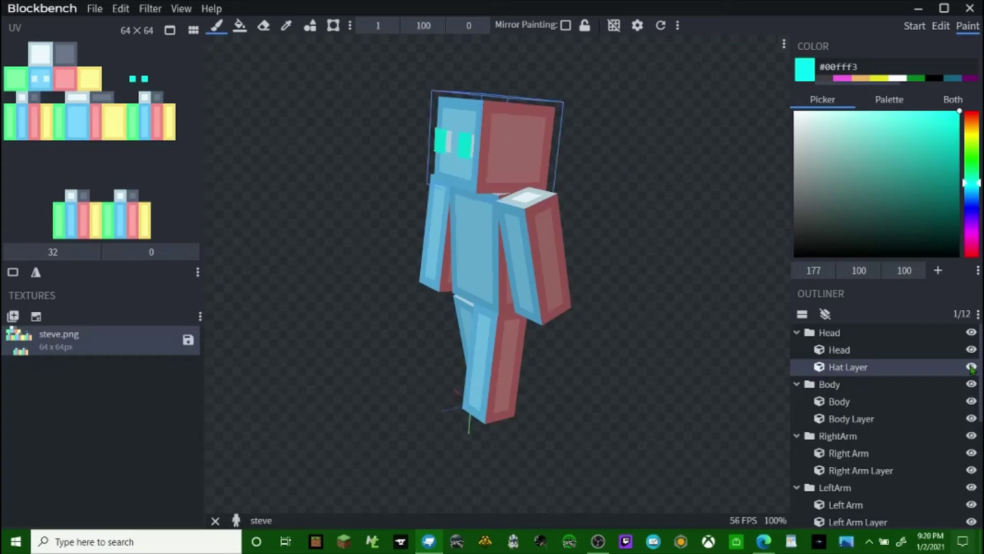
left_click(971, 366)
left_click(971, 366)
left_click_drag(623, 370, 692, 366)
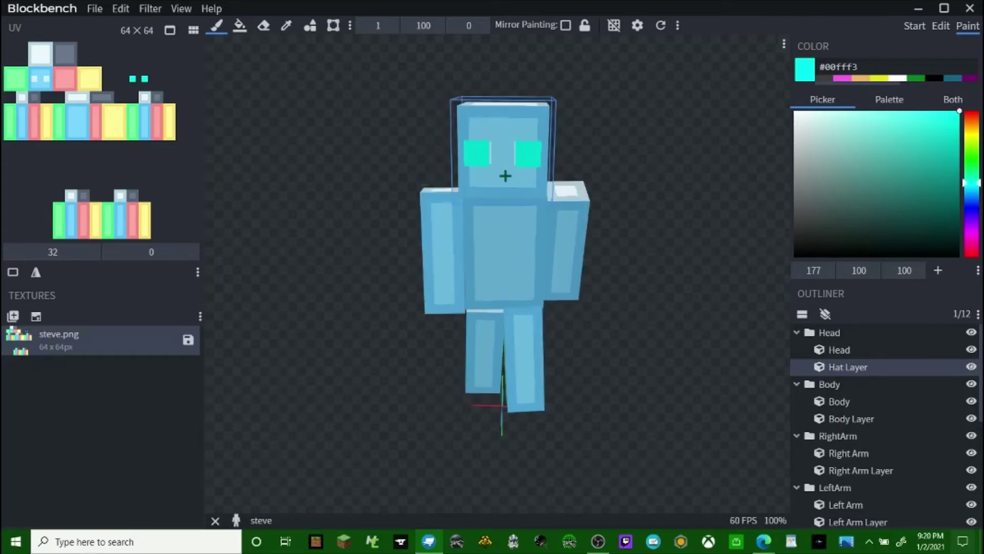
left_click(972, 367)
left_click(971, 367)
left_click(971, 367)
left_click(972, 367)
left_click(972, 367)
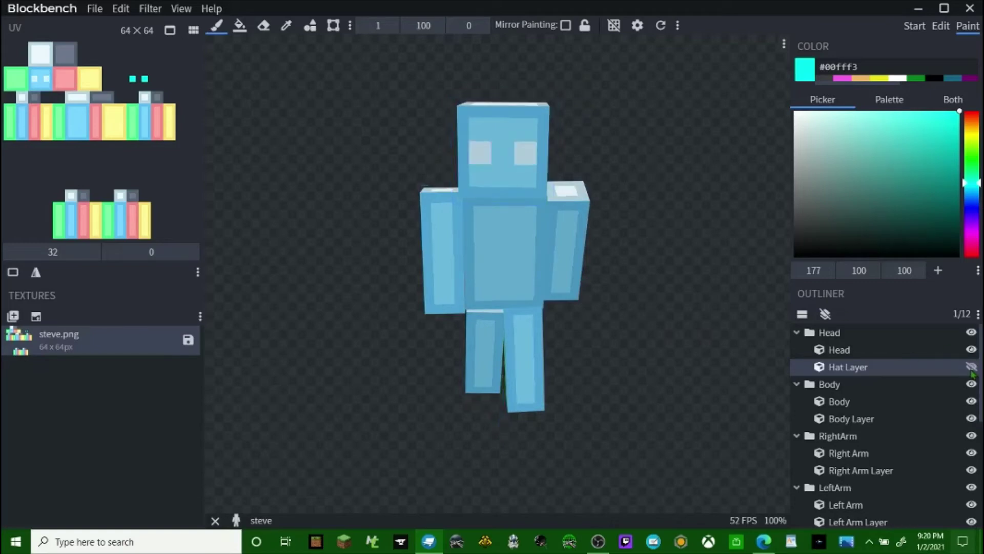
left_click(971, 367)
left_click(971, 367)
left_click(971, 367)
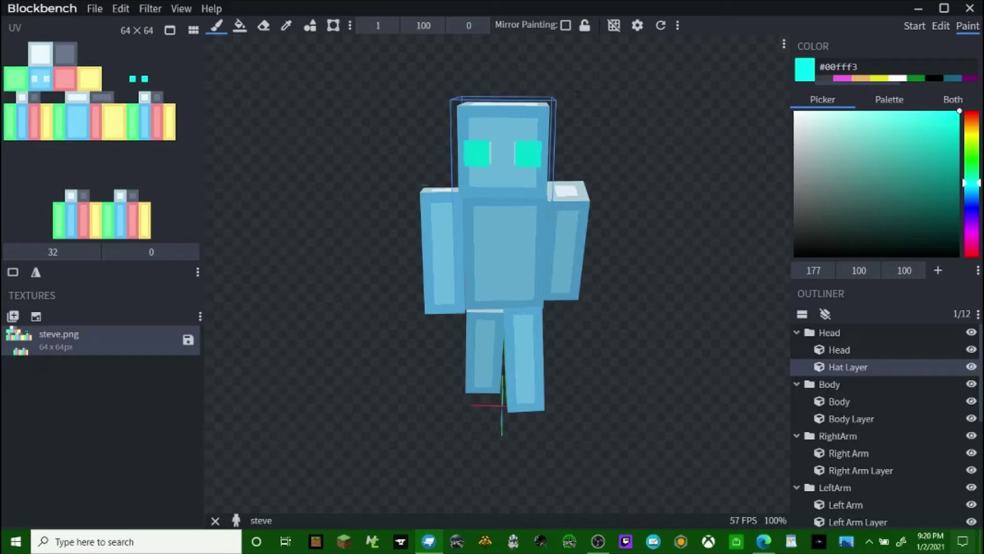
Save the skin texture to the Desktop as a PNG texture named steve.
left_click_drag(651, 131, 482, 246)
left_click_drag(631, 181, 632, 171)
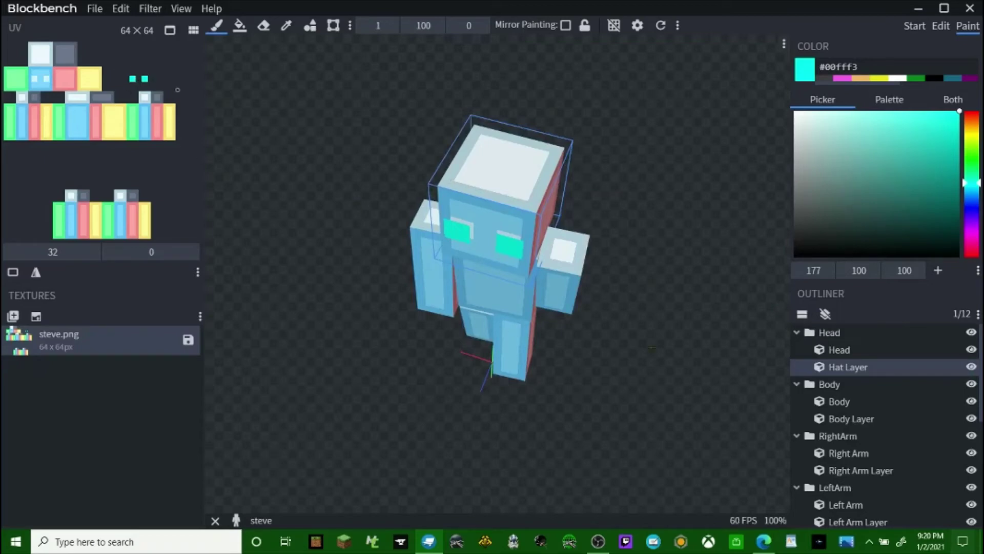
left_click_drag(587, 382, 562, 328)
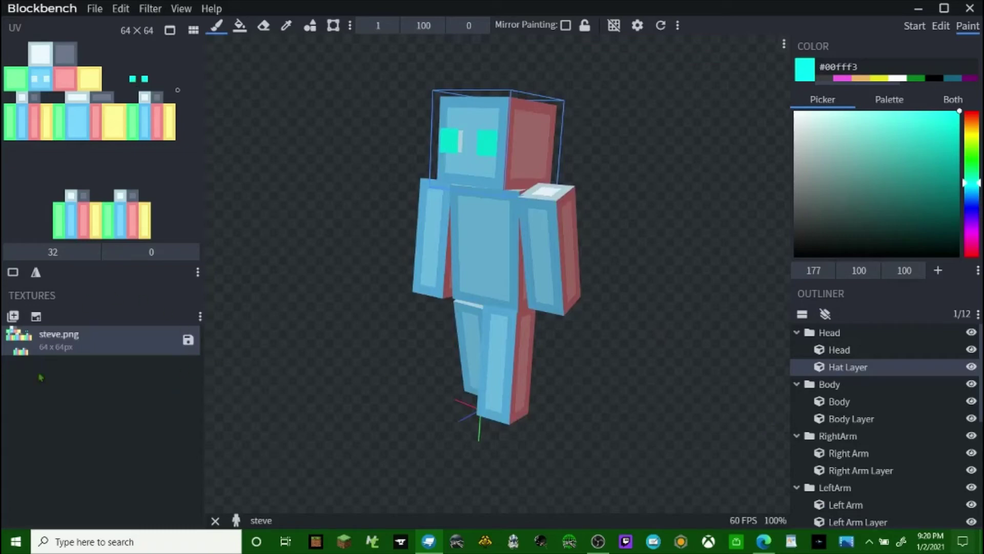
left_click(188, 340)
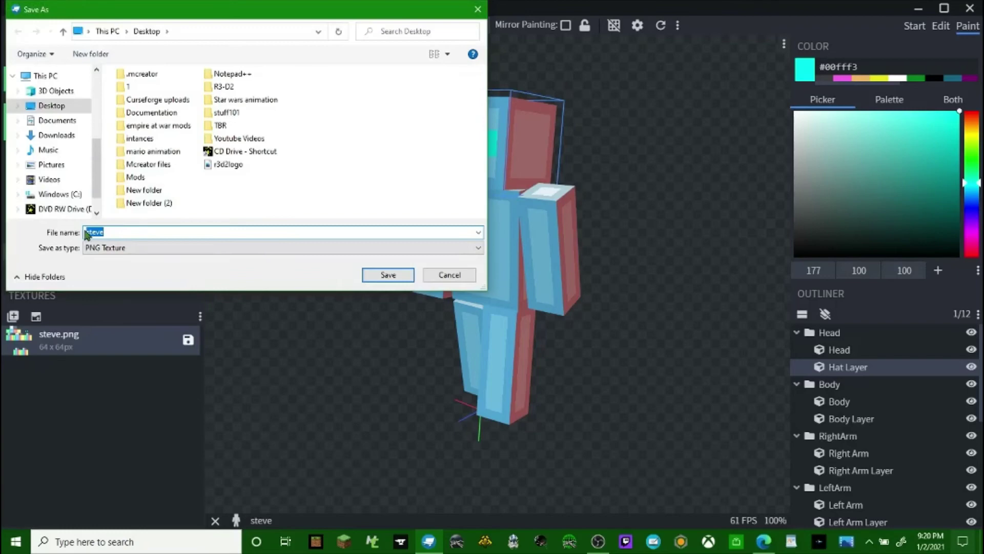
left_click(388, 275)
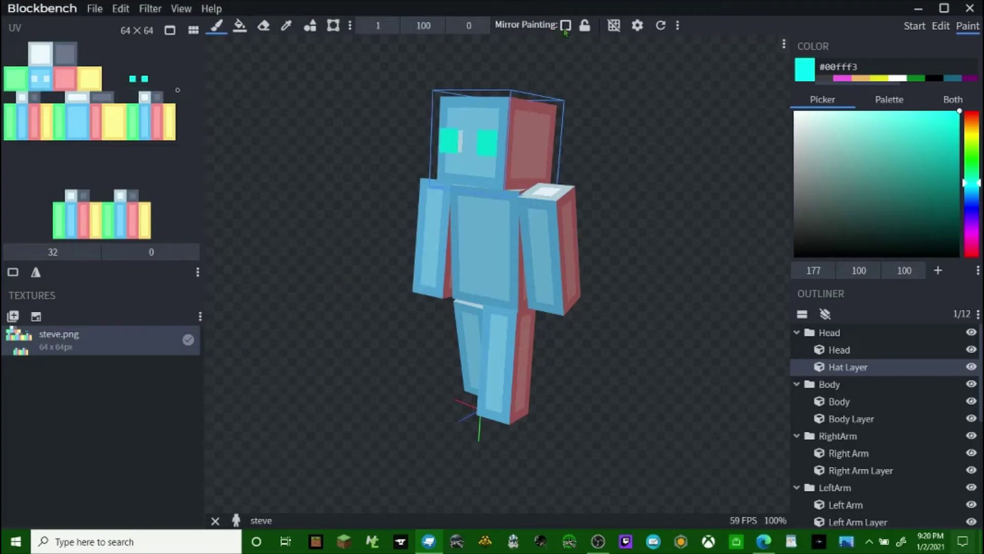
Close Blockbench while discarding the unsaved model, and minimize the browser and the remaining Blockbench window.
left_click(971, 7)
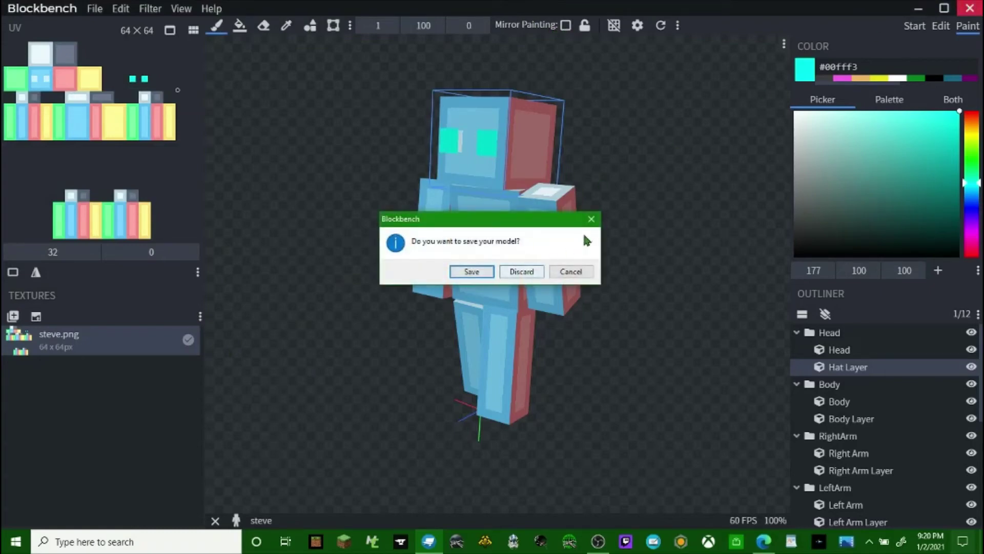
left_click(522, 271)
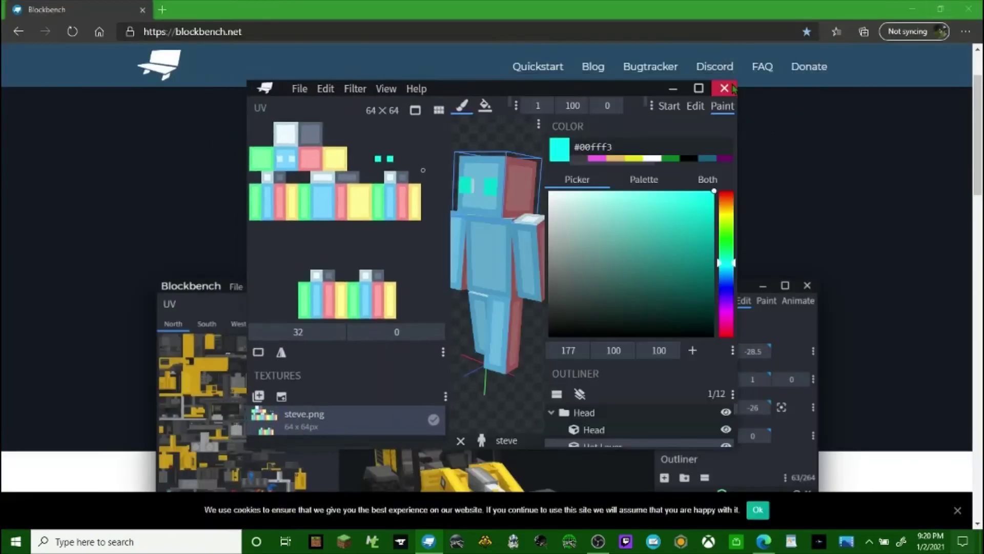
left_click(920, 5)
left_click(919, 5)
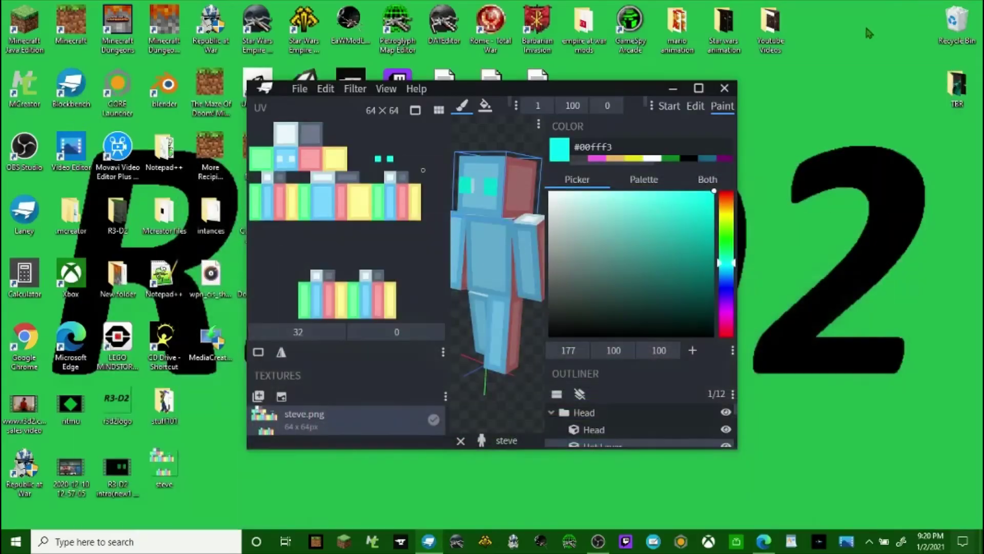
left_click(674, 88)
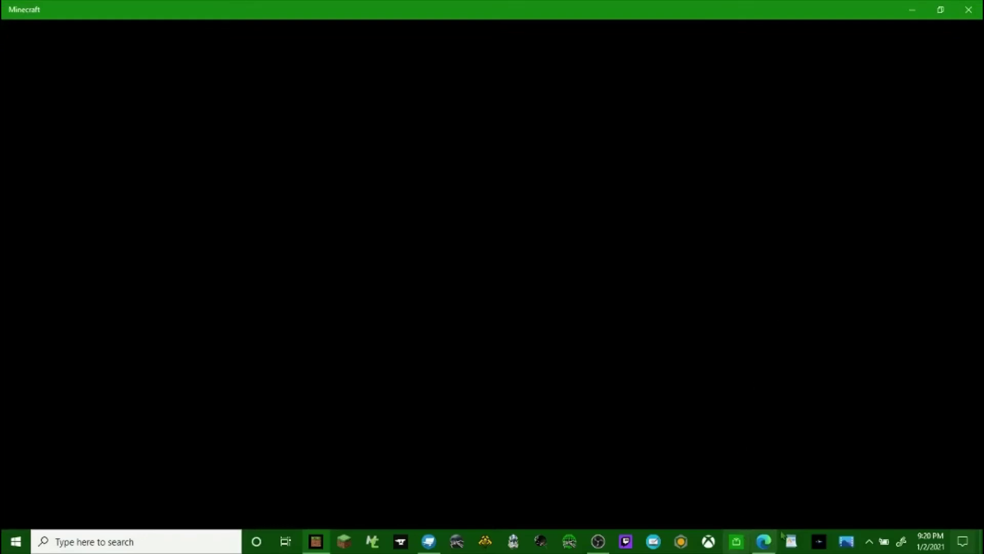
left_click(598, 541)
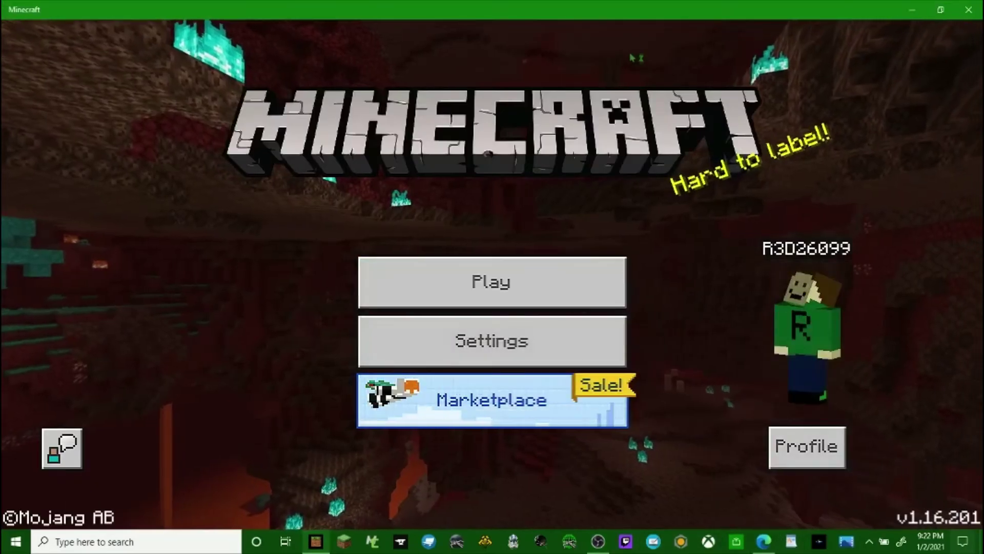
In Minecraft, import the steve image from the Desktop as an owned classic skin, using the wide-armed model type.
left_click(817, 463)
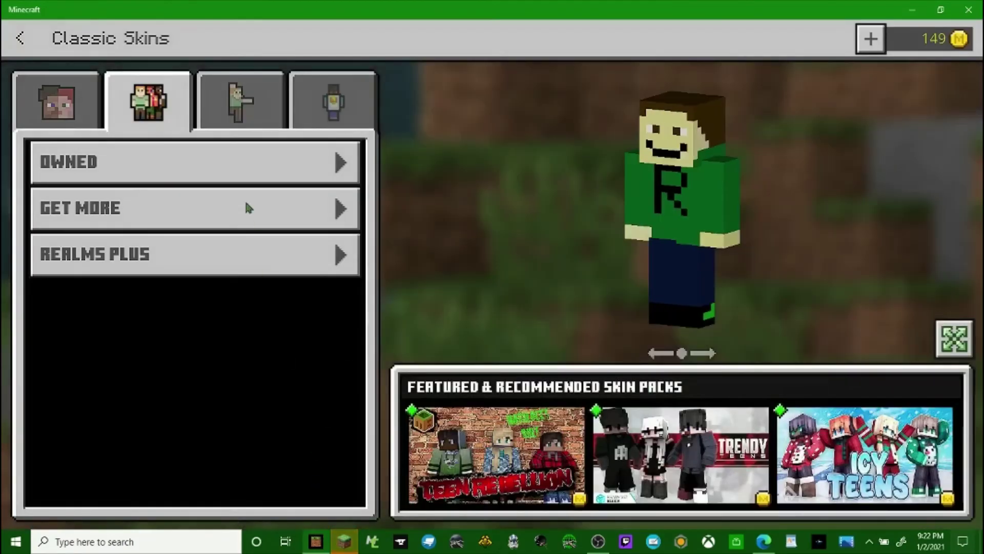
left_click(136, 161)
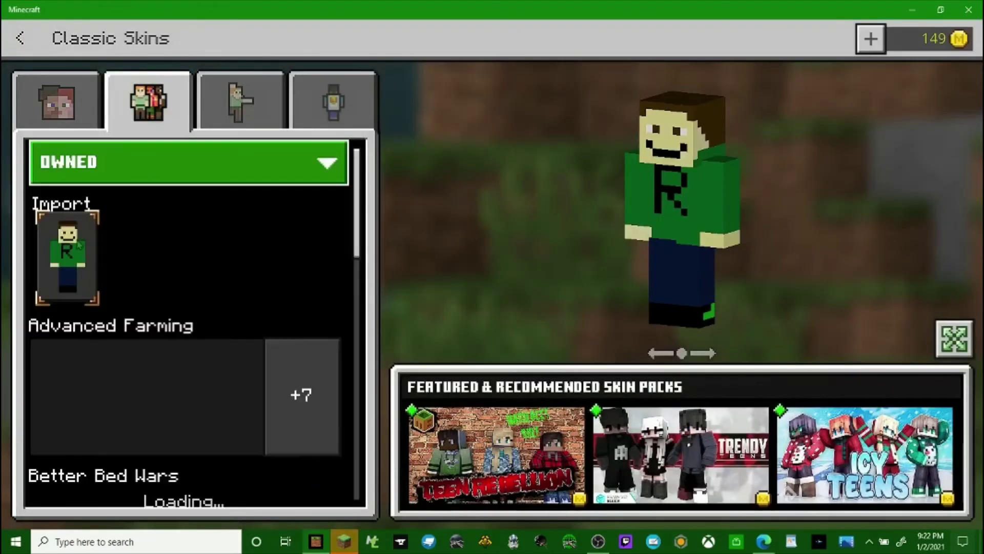
left_click(78, 247)
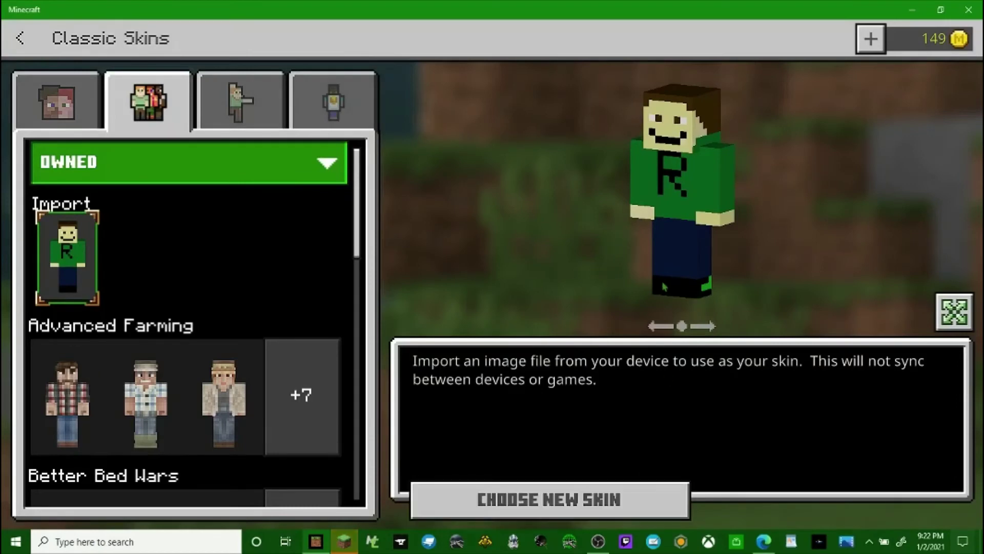
left_click(579, 509)
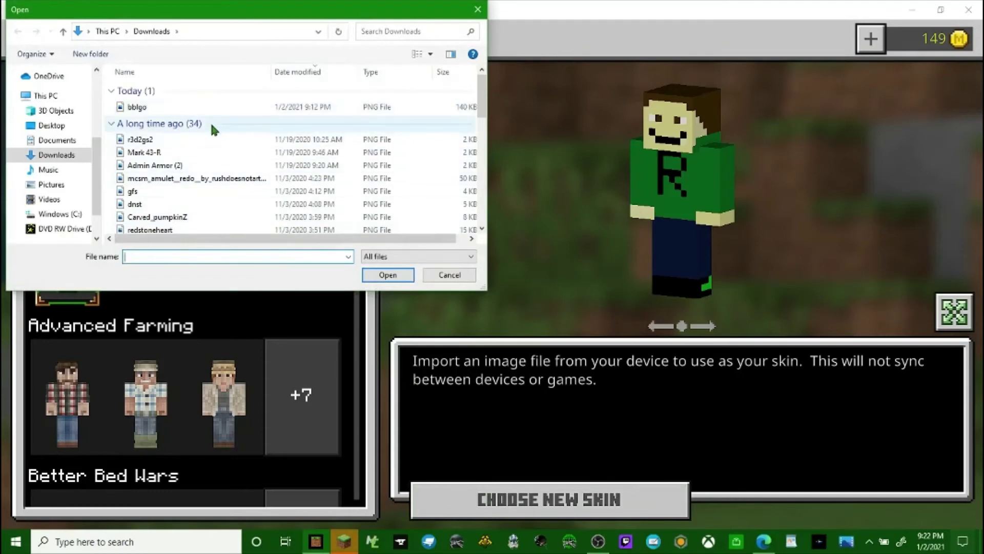
left_click(50, 125)
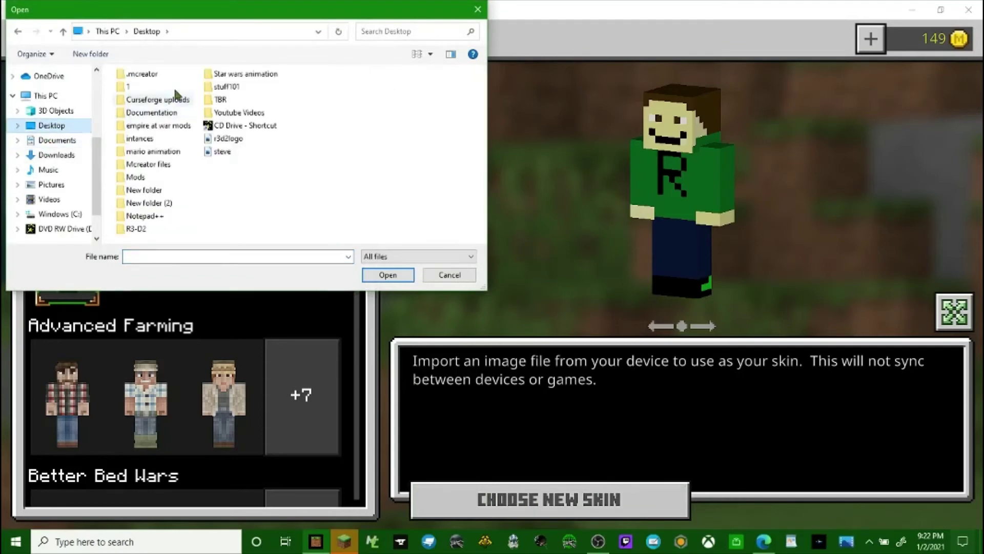
double_click(228, 152)
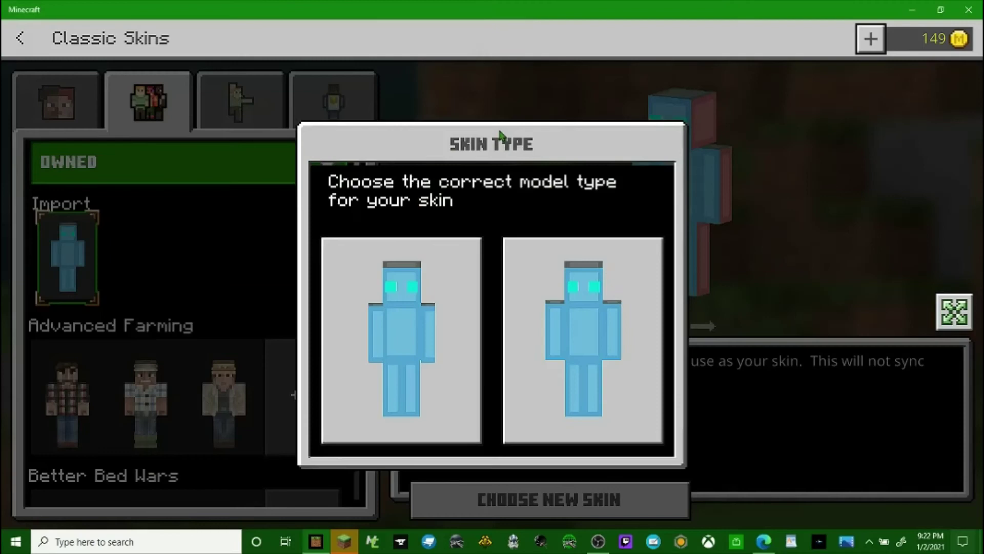
left_click(611, 329)
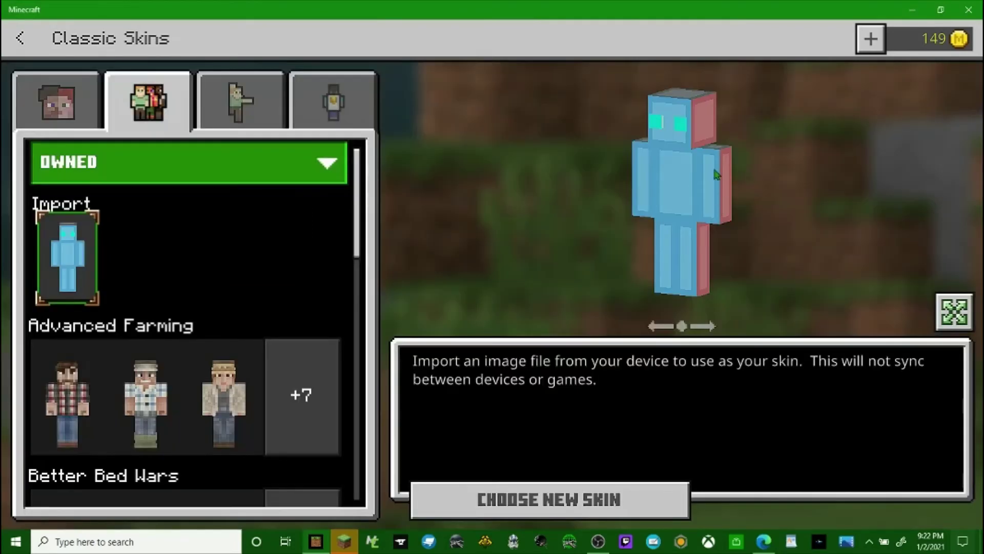
Leave the classic skins and return to the profile screen to save the character, and minimize Minecraft.
left_click_drag(717, 175, 706, 109)
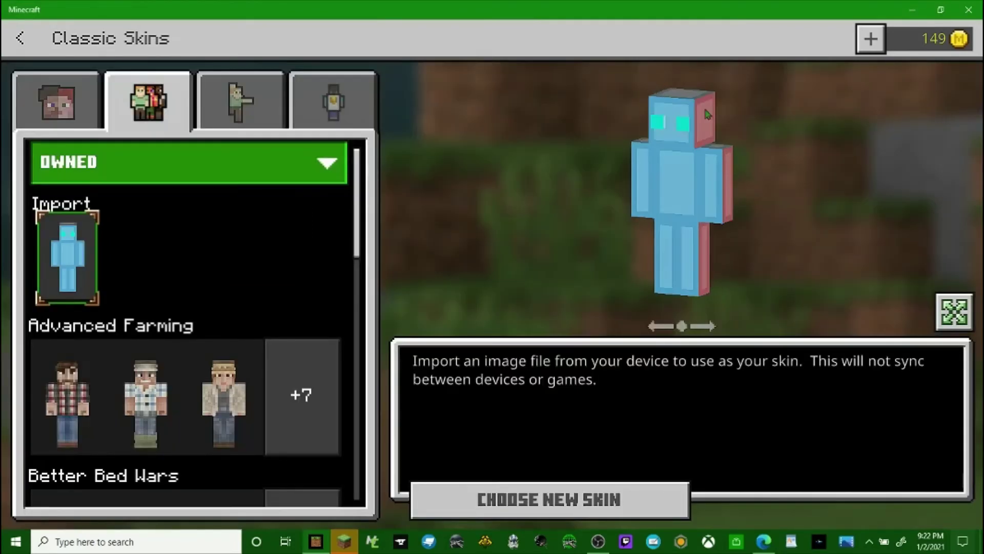
left_click(23, 47)
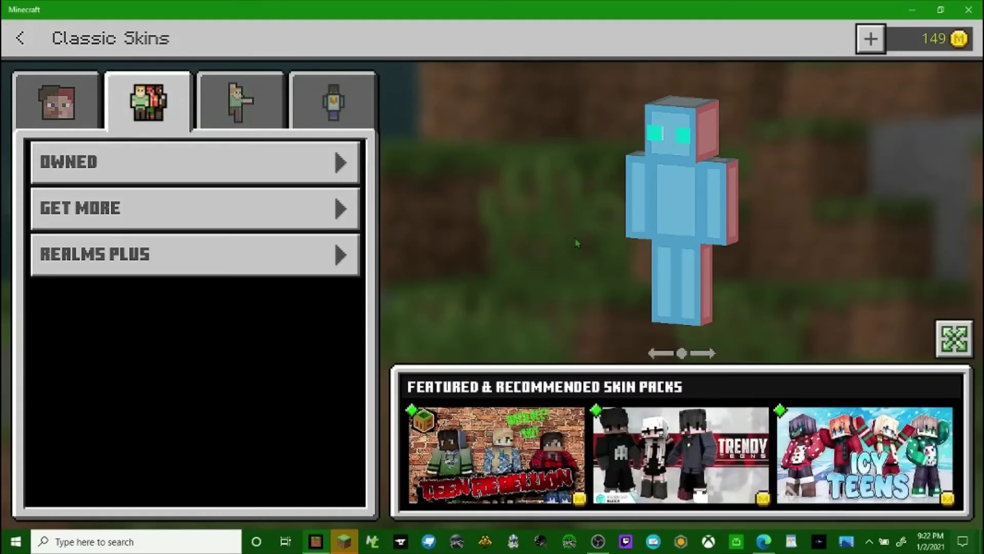
left_click(55, 46)
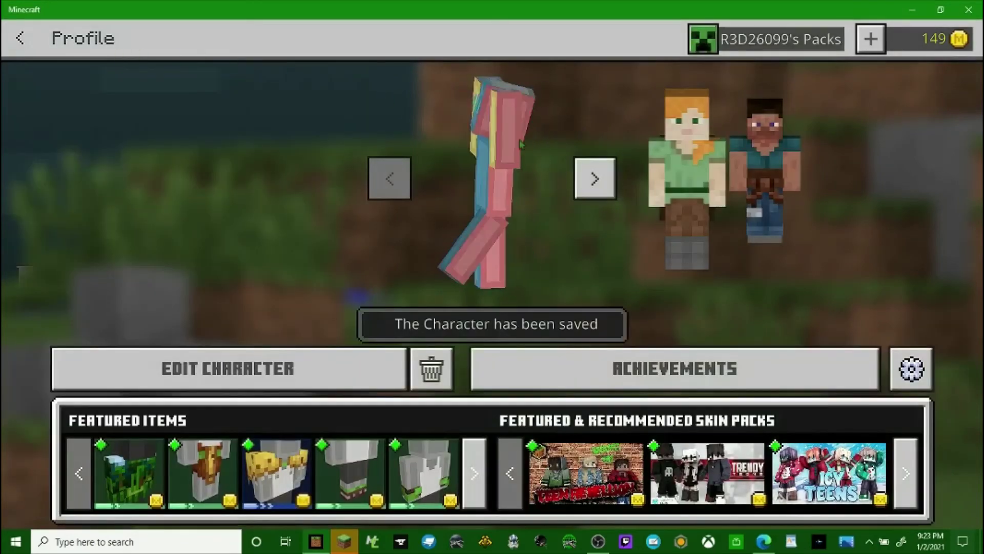
left_click(912, 9)
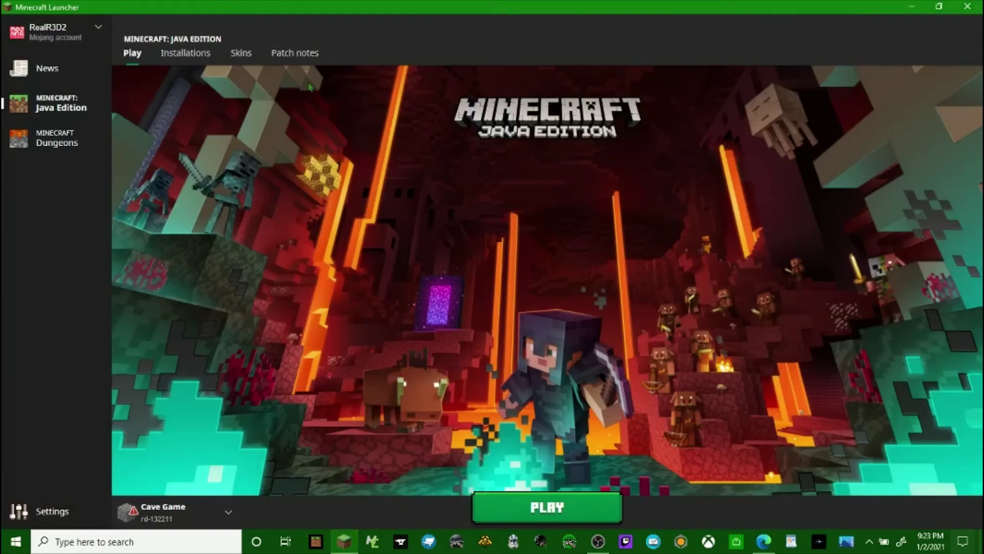
In the Minecraft Launcher, start a new Java Edition skin and name it steve.
left_click(237, 56)
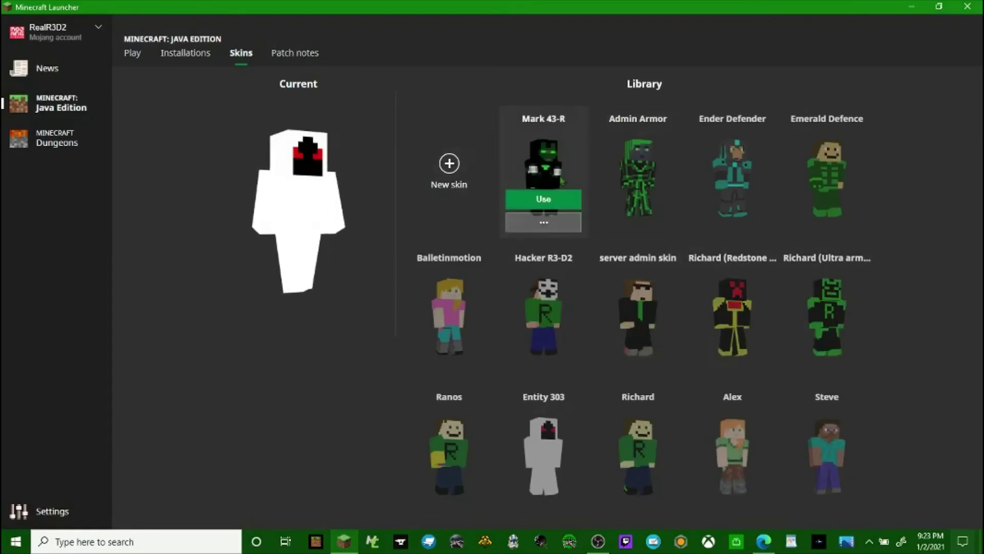
left_click(450, 171)
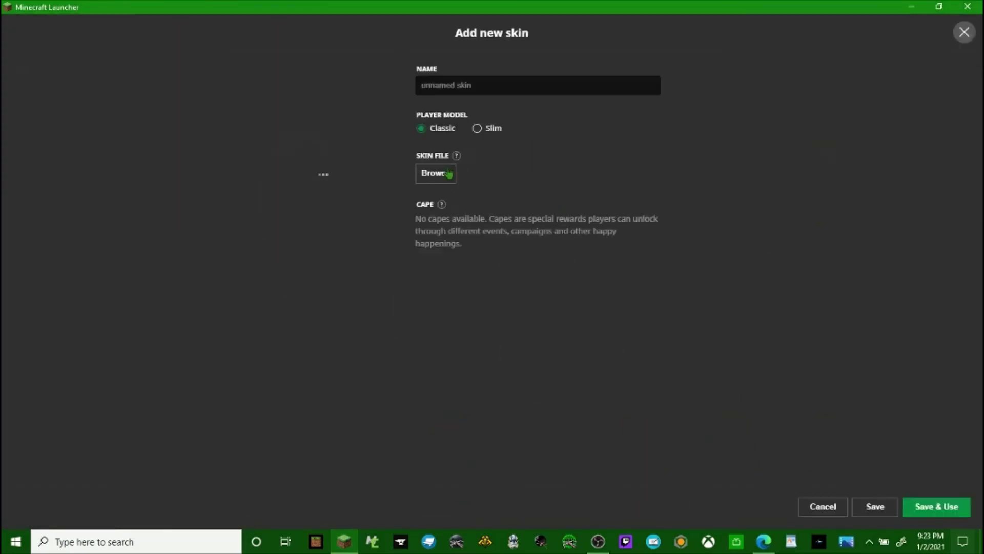
left_click(455, 89)
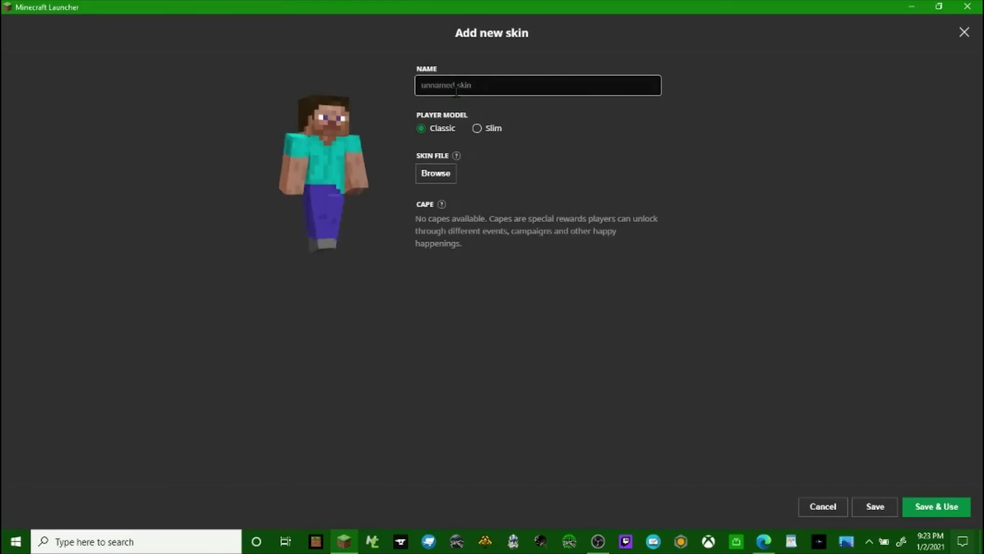
type("steve")
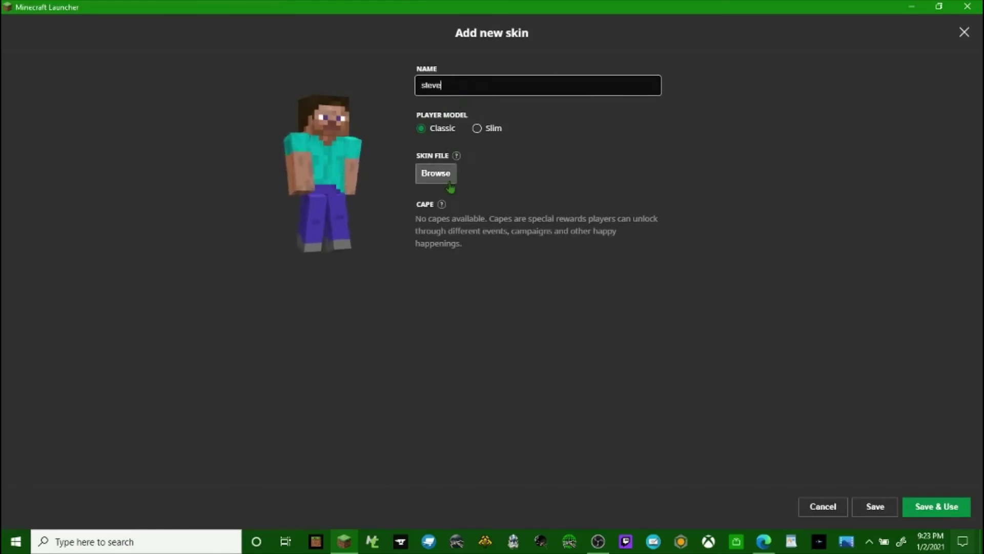
Load the steve PNG from the Desktop as the skin file, save the skin to the library and put it in use.
left_click(450, 186)
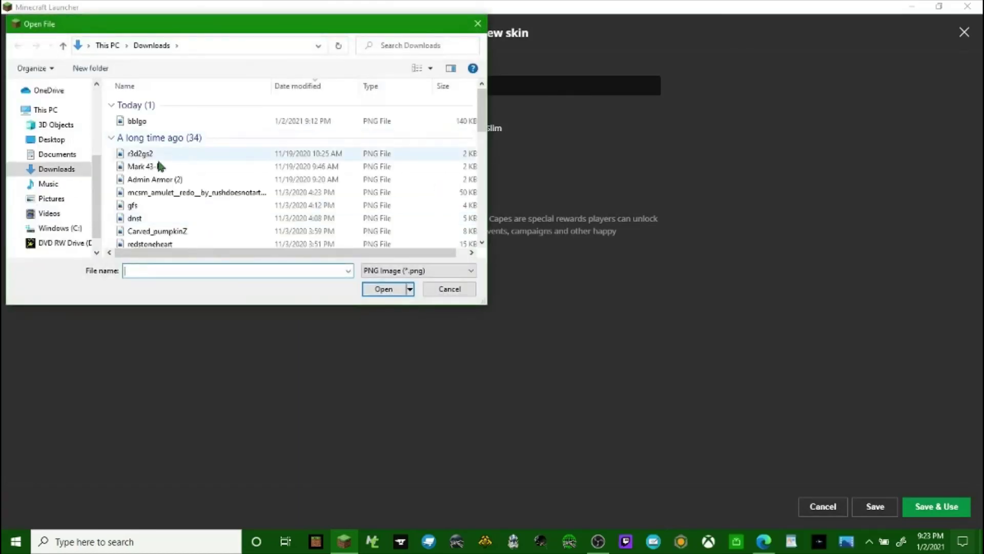
left_click(52, 139)
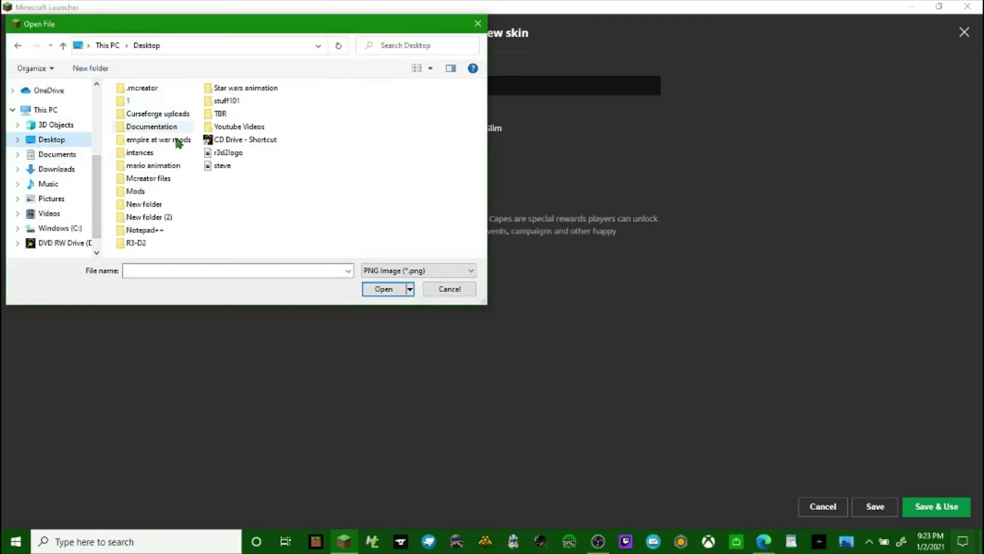
double_click(222, 165)
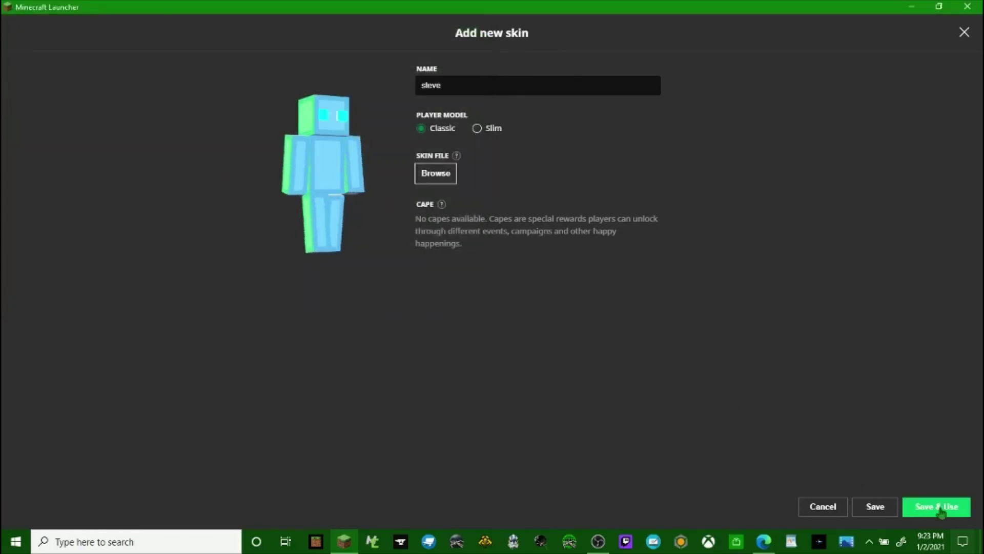
left_click(875, 507)
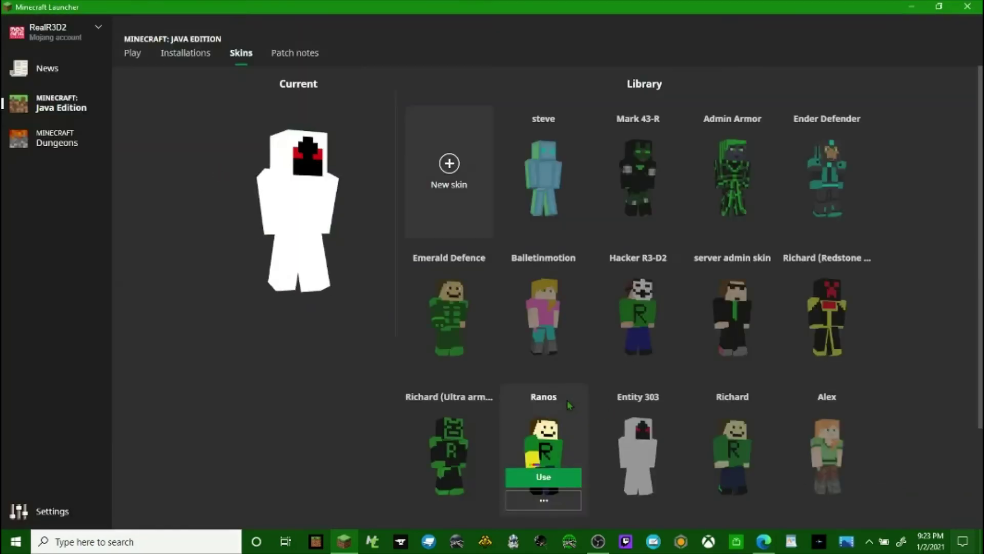
left_click(541, 198)
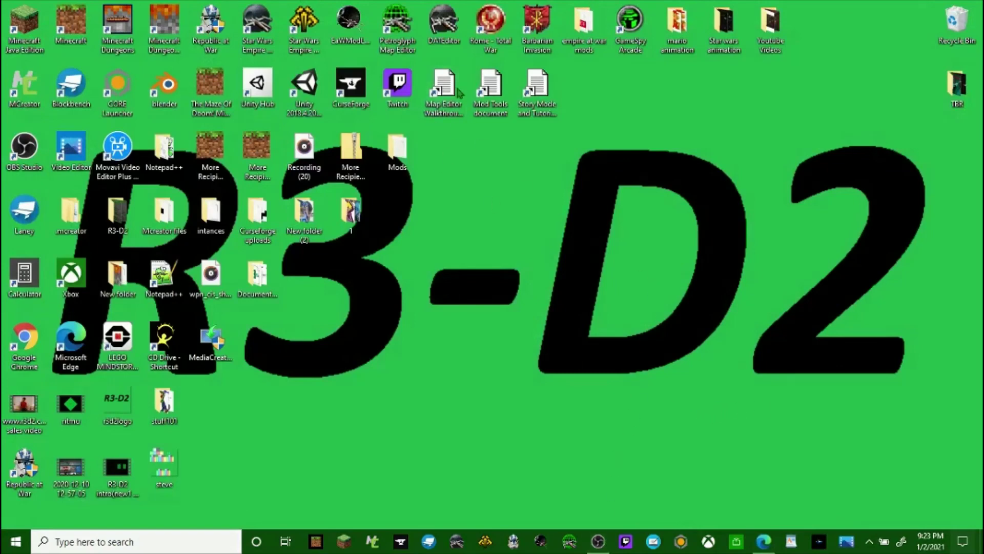
left_click(599, 542)
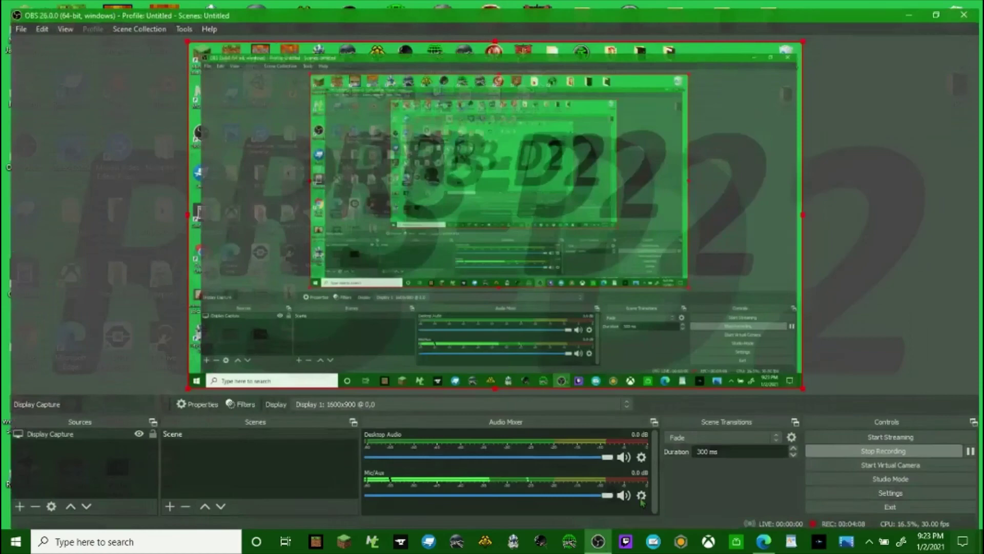